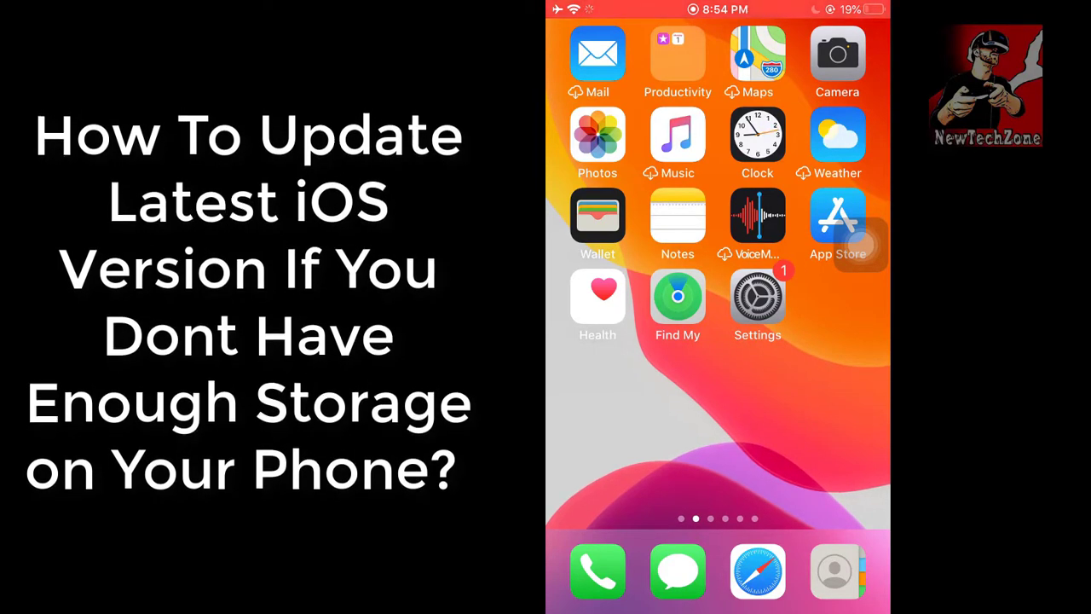
Check Settings > General > Software Update, which shows iOS 13.5 (2.96 GB) needing 4.2 GB free
left_click(757, 298)
scroll(718, 341, "down", 5)
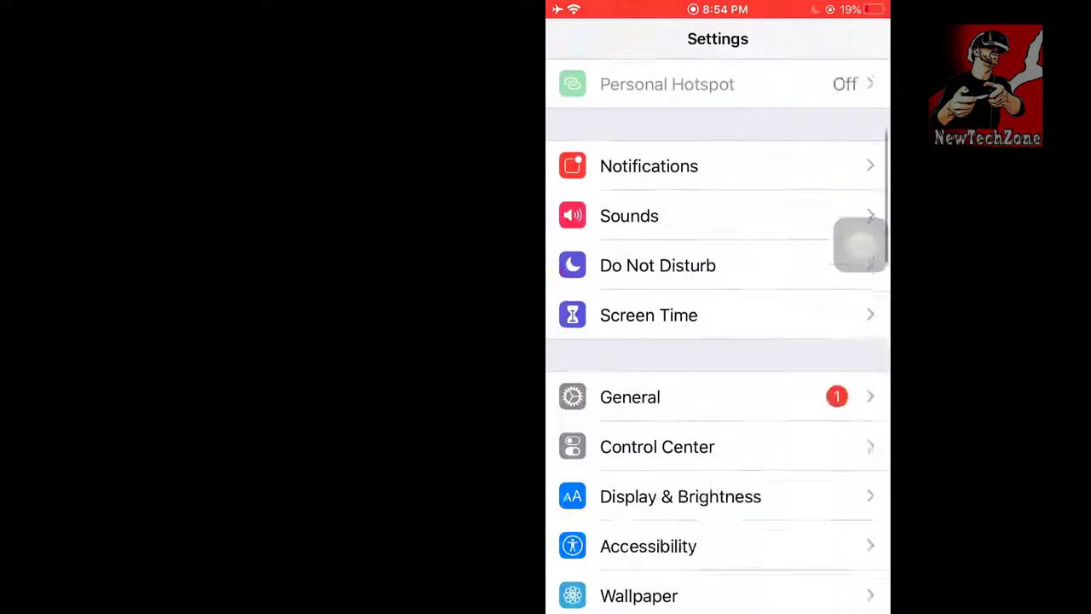
scroll(718, 341, "down", 2)
left_click(630, 259)
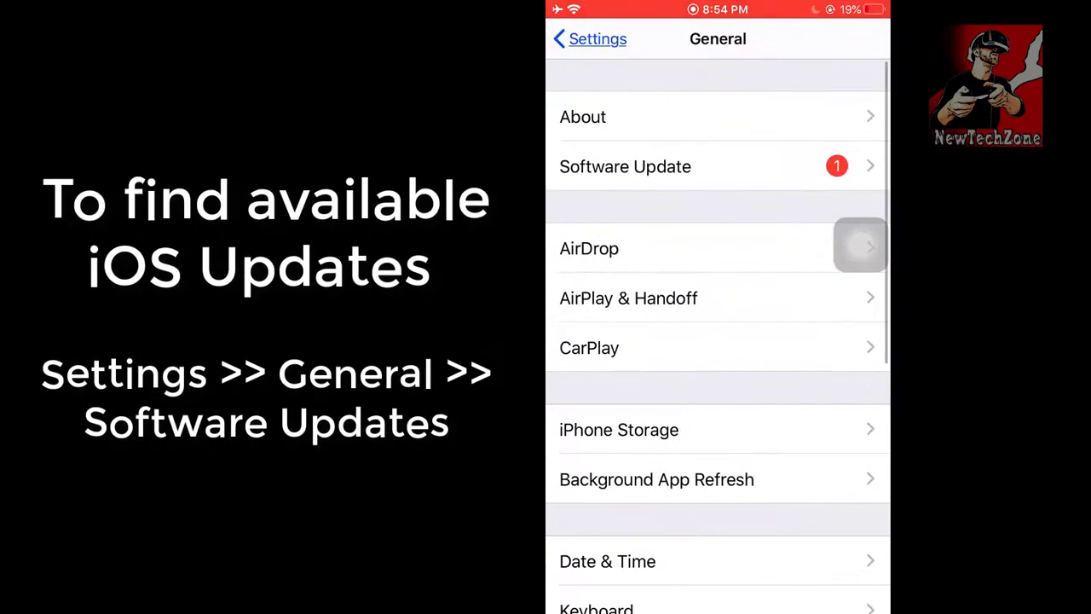
left_click(625, 166)
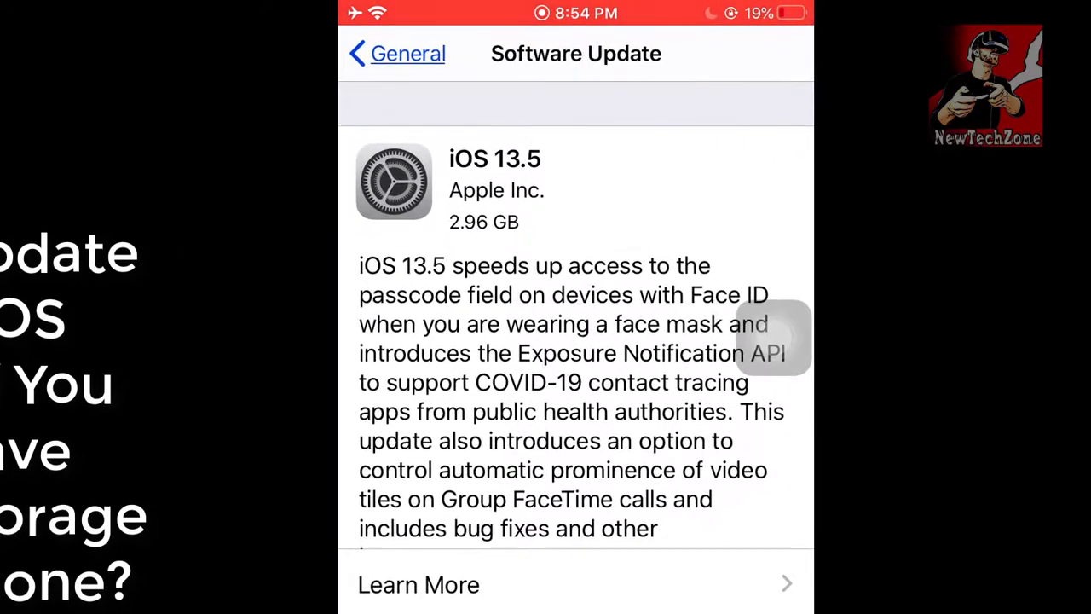
scroll(576, 393, "down", 2)
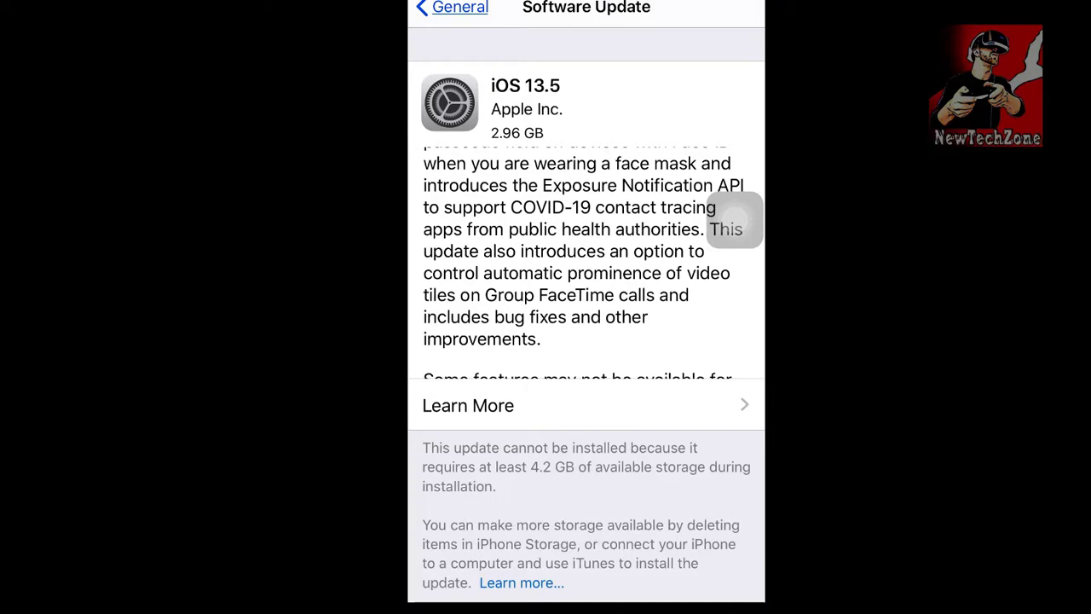
scroll(589, 255, "up", 2)
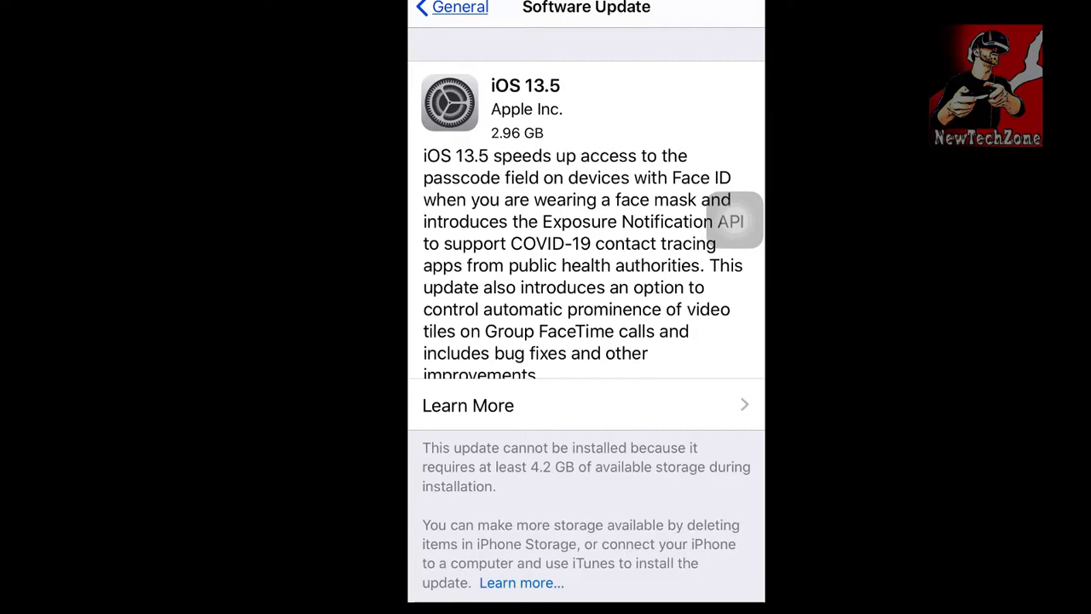
scroll(586, 265, "down", 1)
scroll(733, 220, "up", 1)
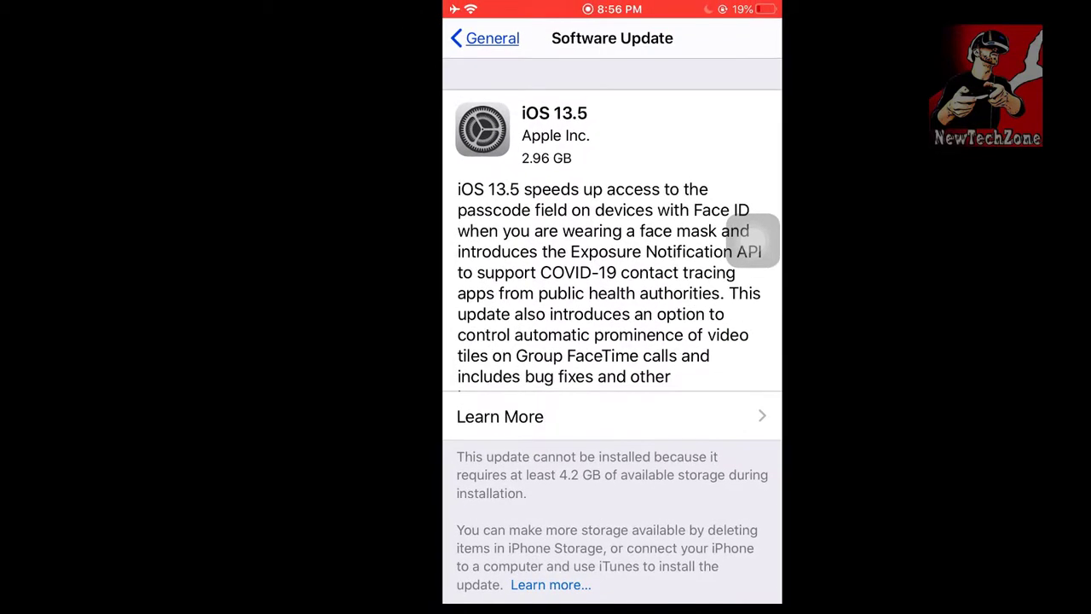
Scroll down the Software Update page to the Learn more link
scroll(612, 332, "down", 1)
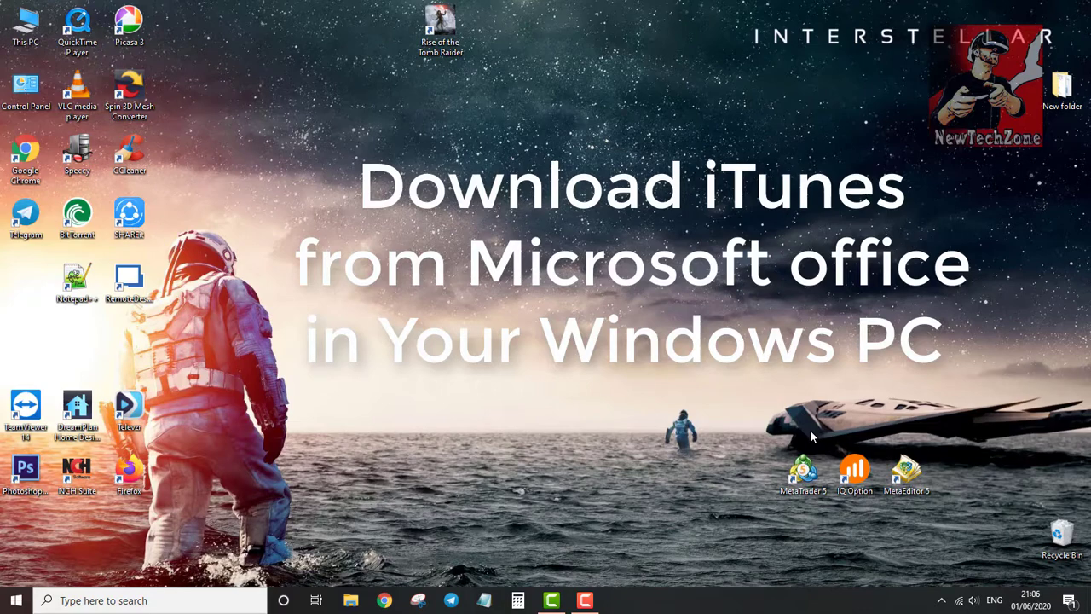
Search 'mic' in the Windows taskbar search and launch Microsoft Store
left_click(224, 597)
type("mic")
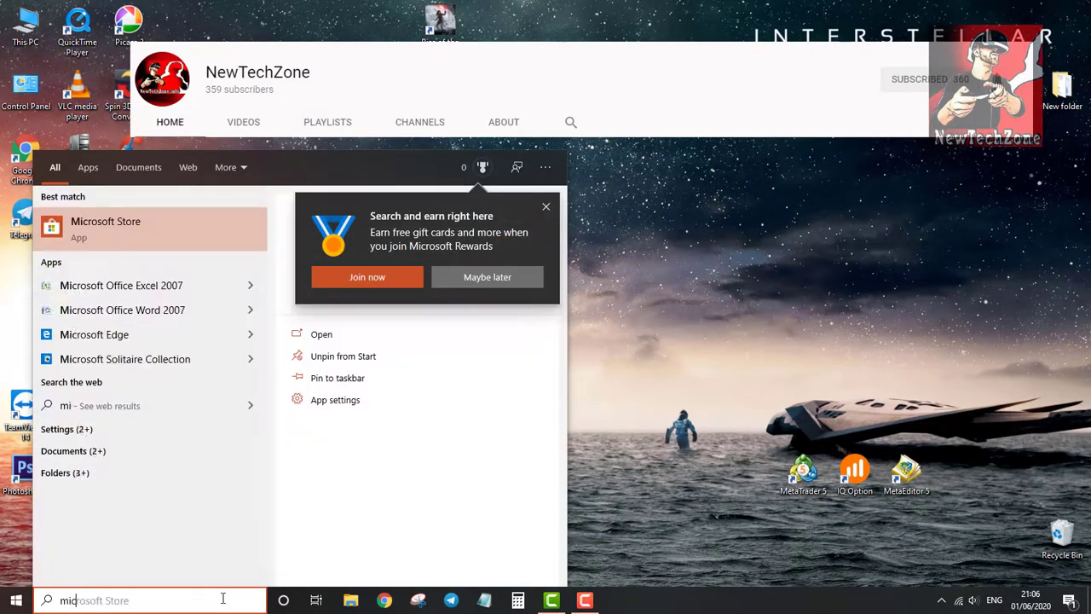
left_click(170, 241)
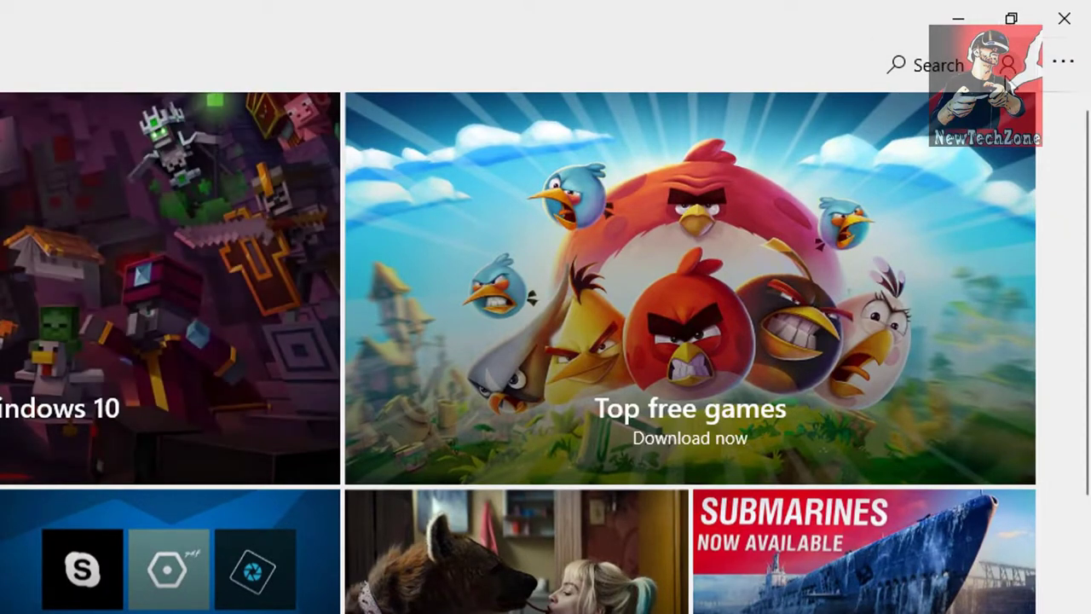
Check the signed-in Microsoft Store account, then search the Store for 'itunes'
left_click(1009, 65)
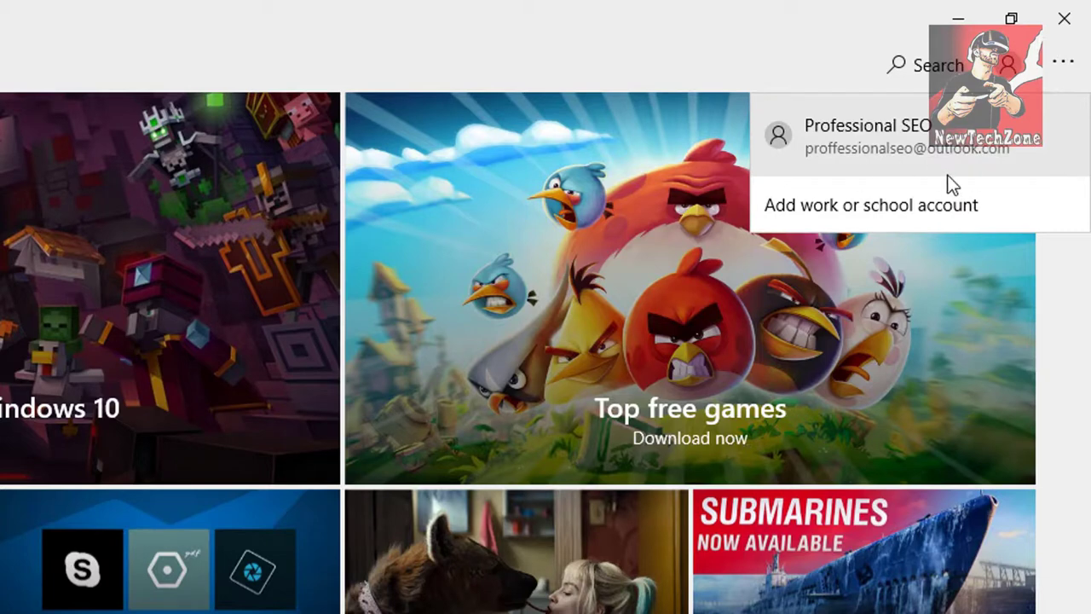
left_click(733, 24)
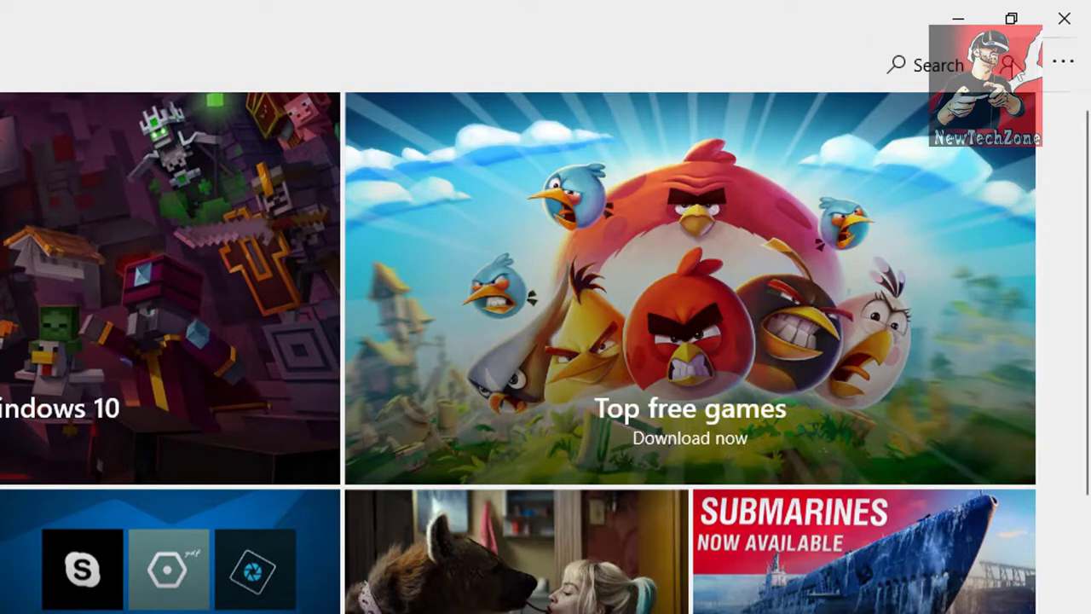
left_click(1008, 65)
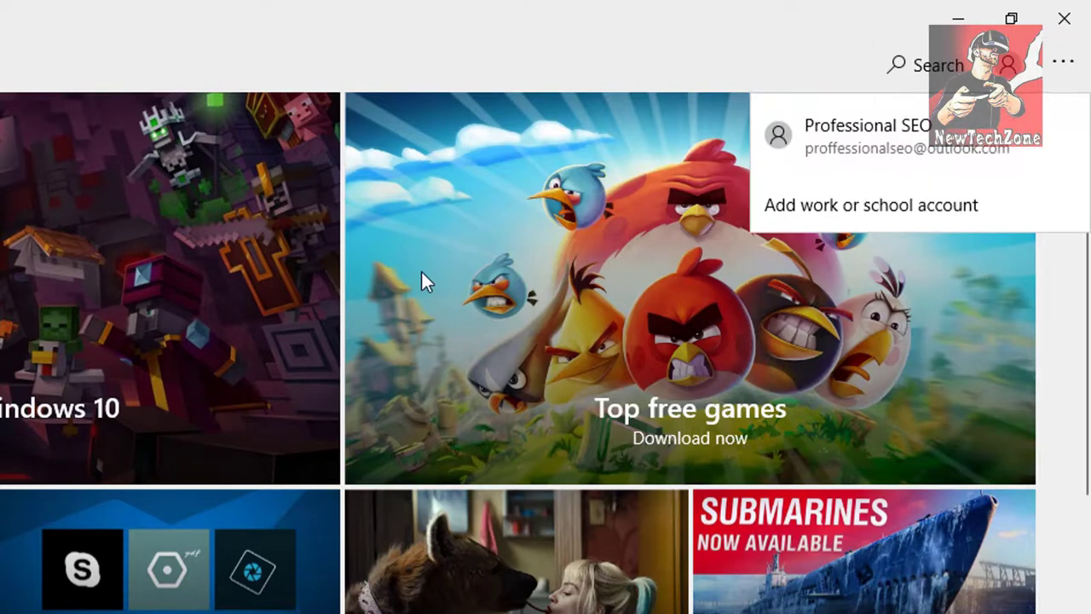
left_click(874, 85)
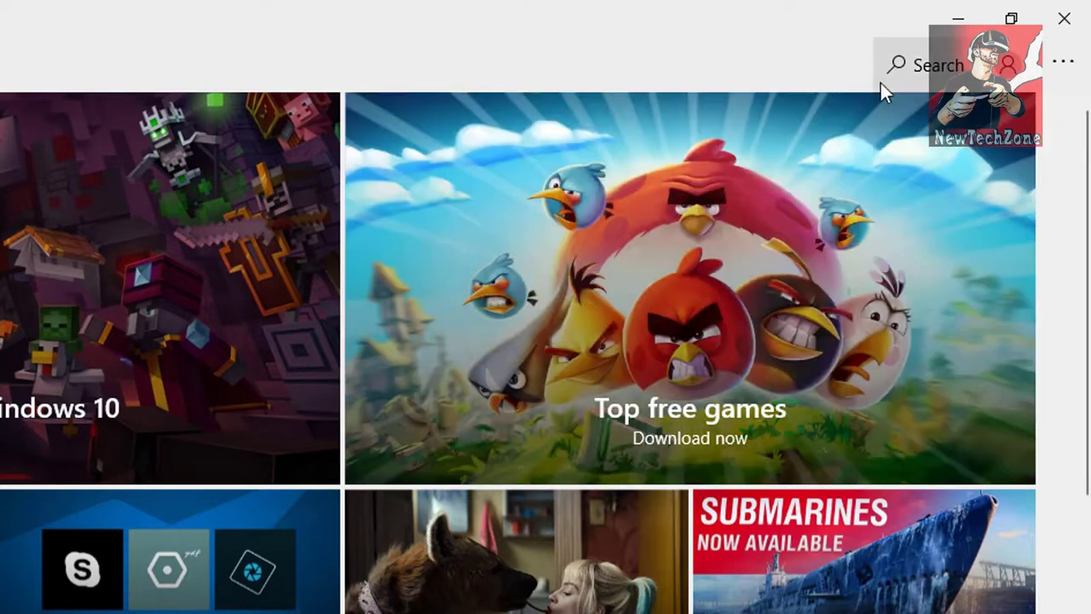
left_click(894, 69)
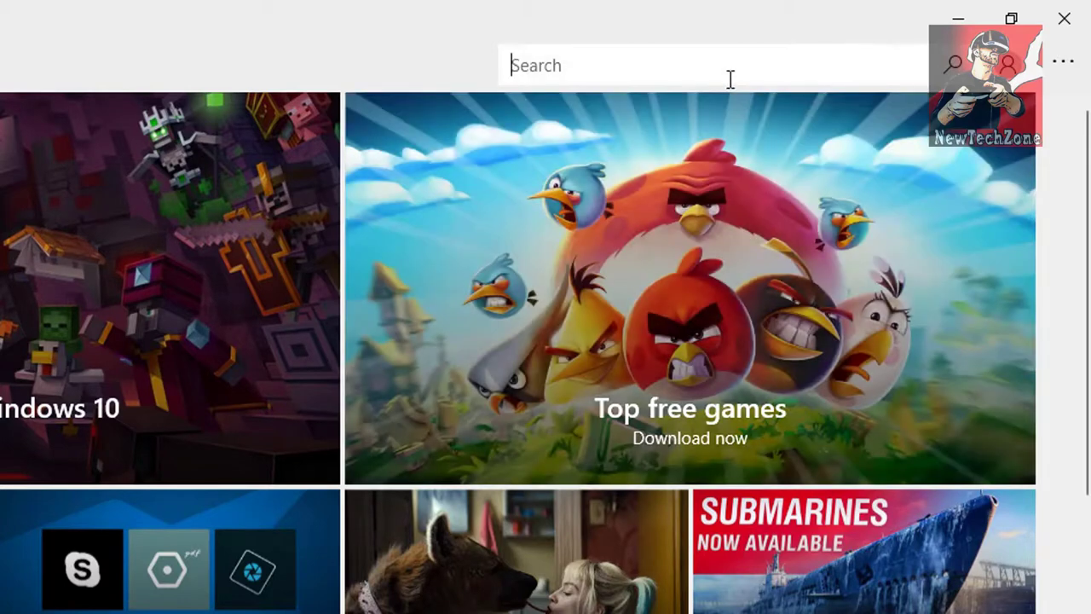
type("itu")
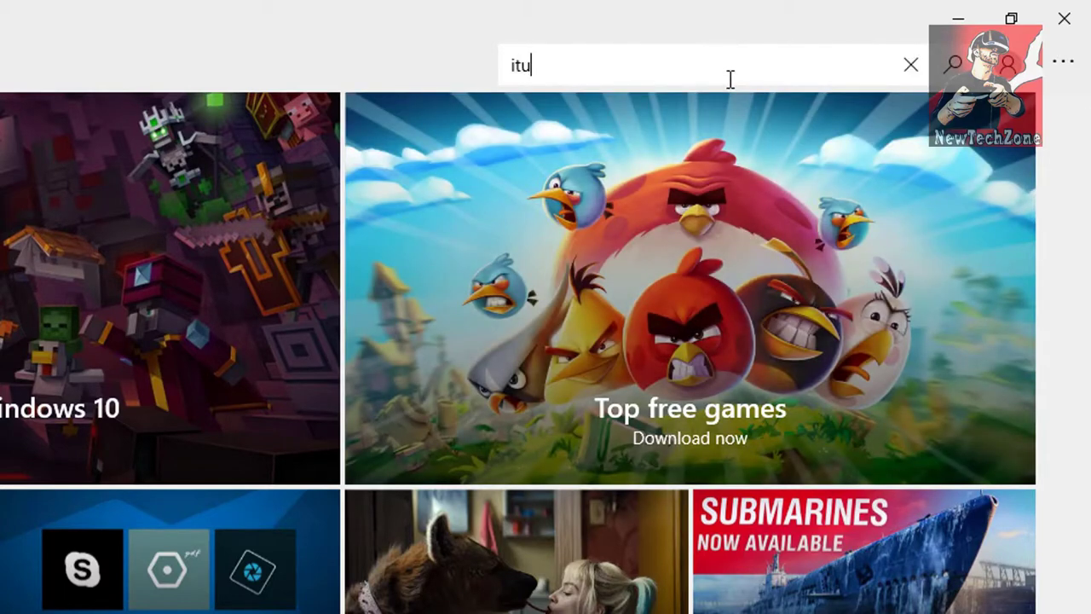
type("nes")
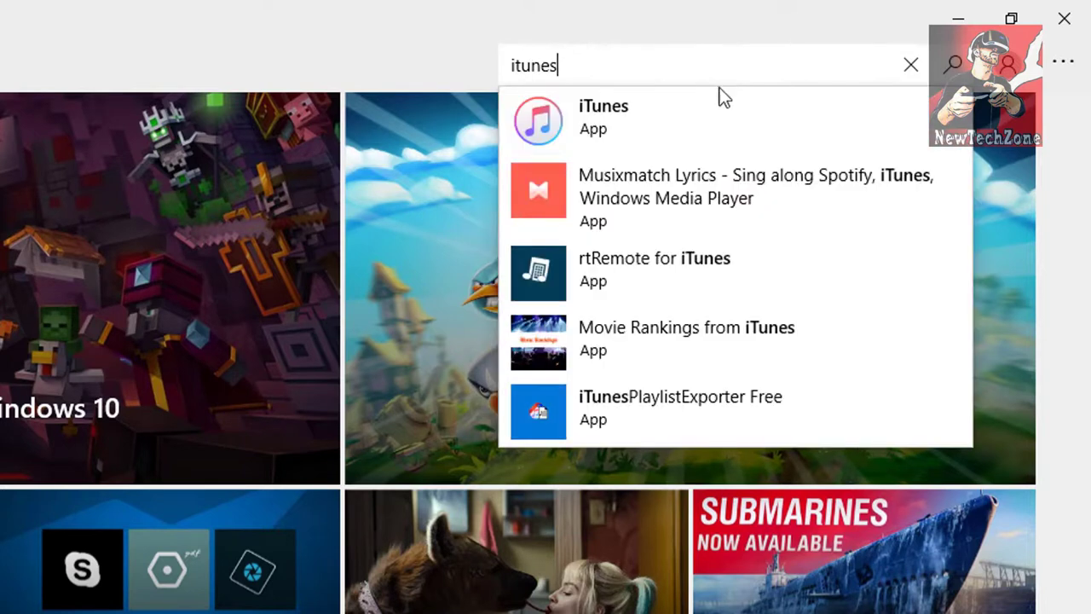
Open the iTunes app page, install it, and launch it once installed
left_click(722, 104)
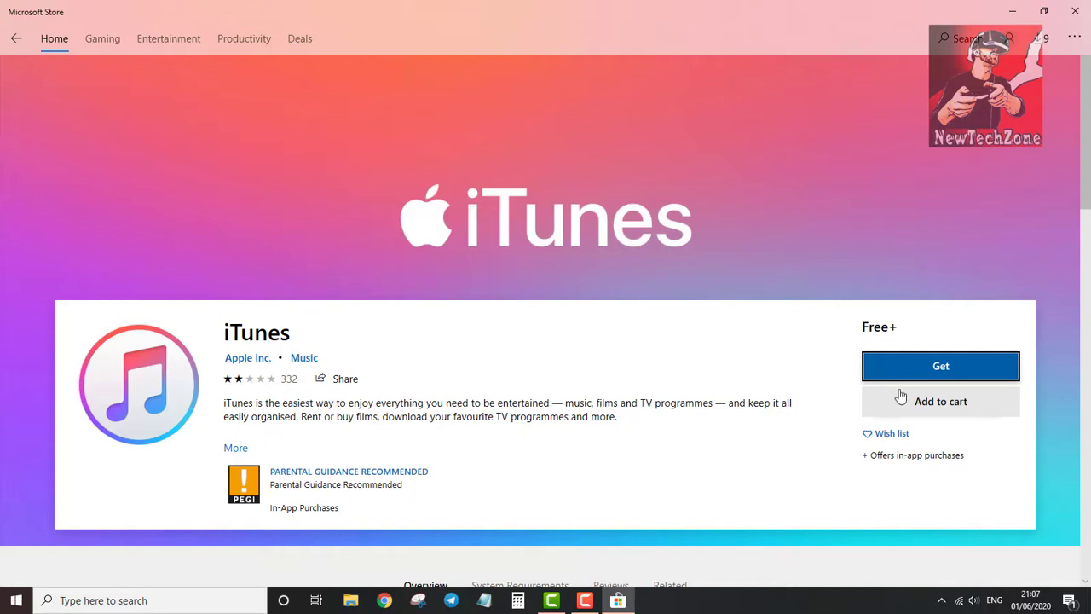
left_click(943, 372)
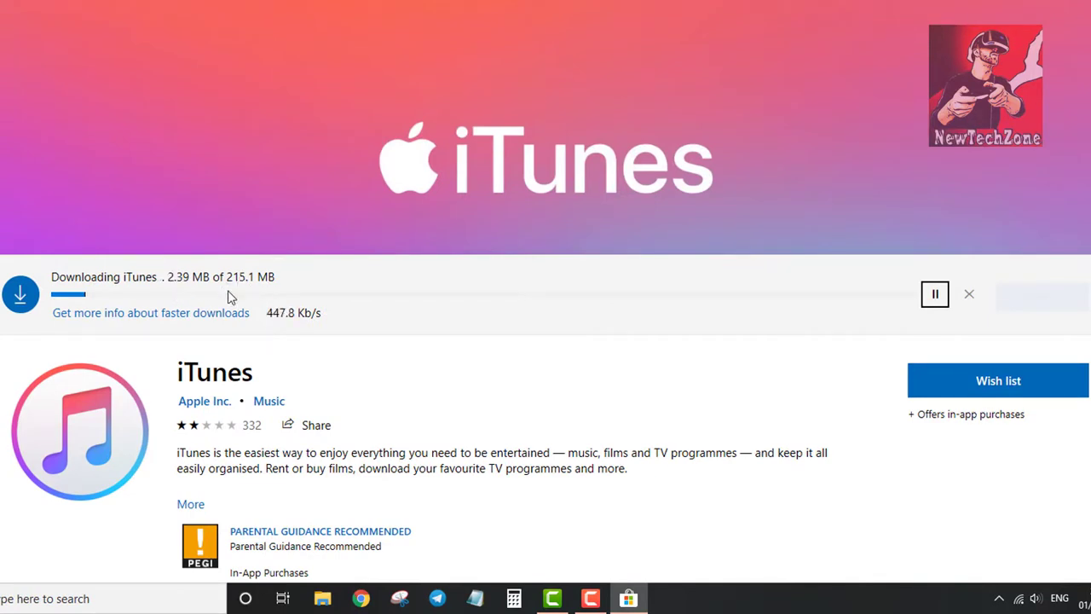
scroll(546, 324, "down", 2)
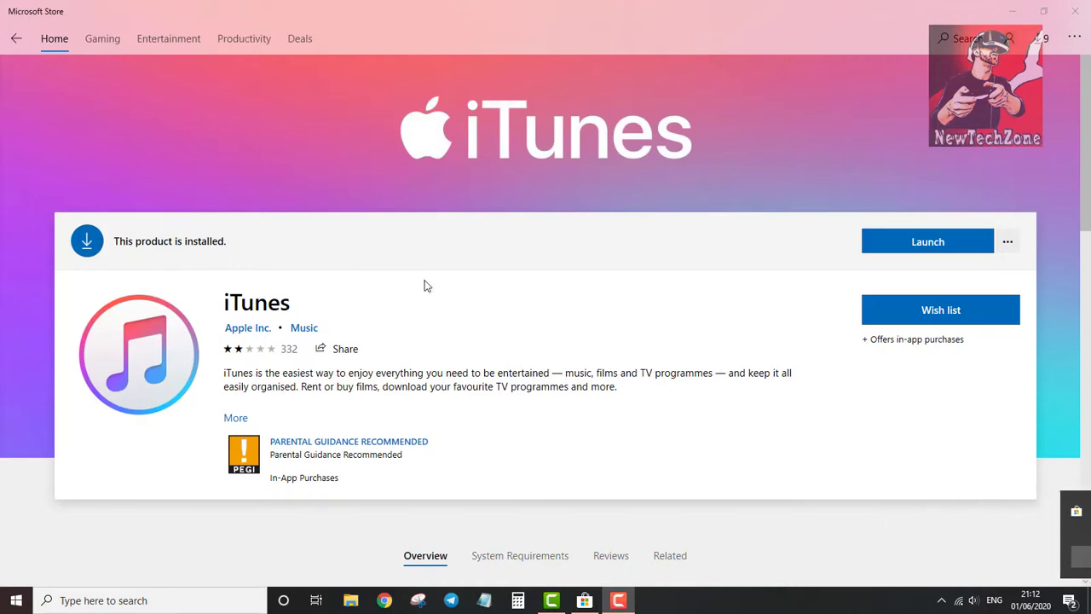
left_click(869, 246)
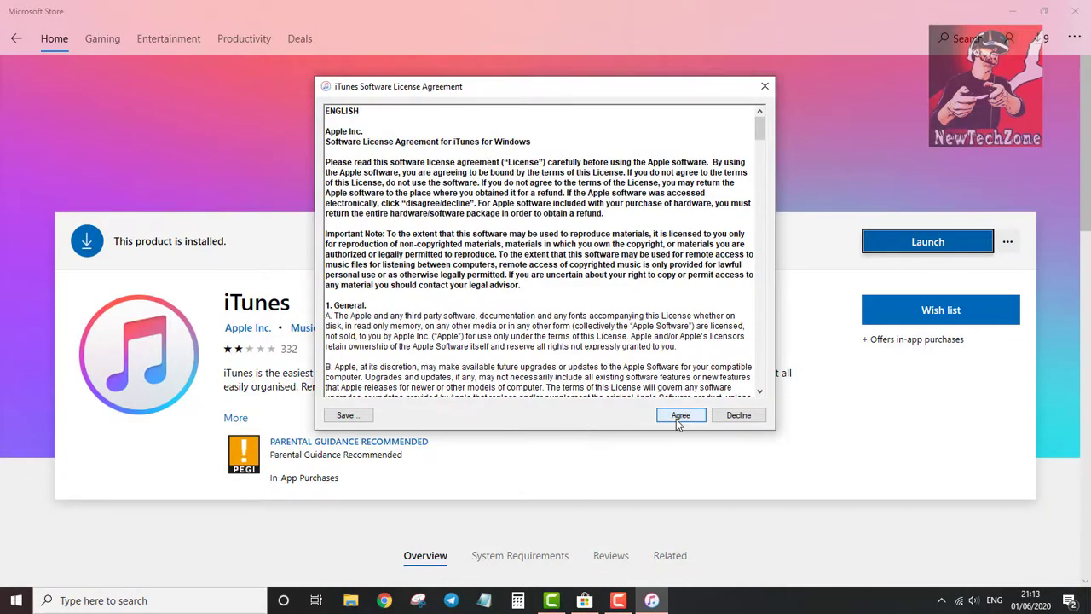
Accept the iTunes licence and welcome prompt, close Microsoft Store, and maximize iTunes
left_click(678, 417)
left_click(1074, 14)
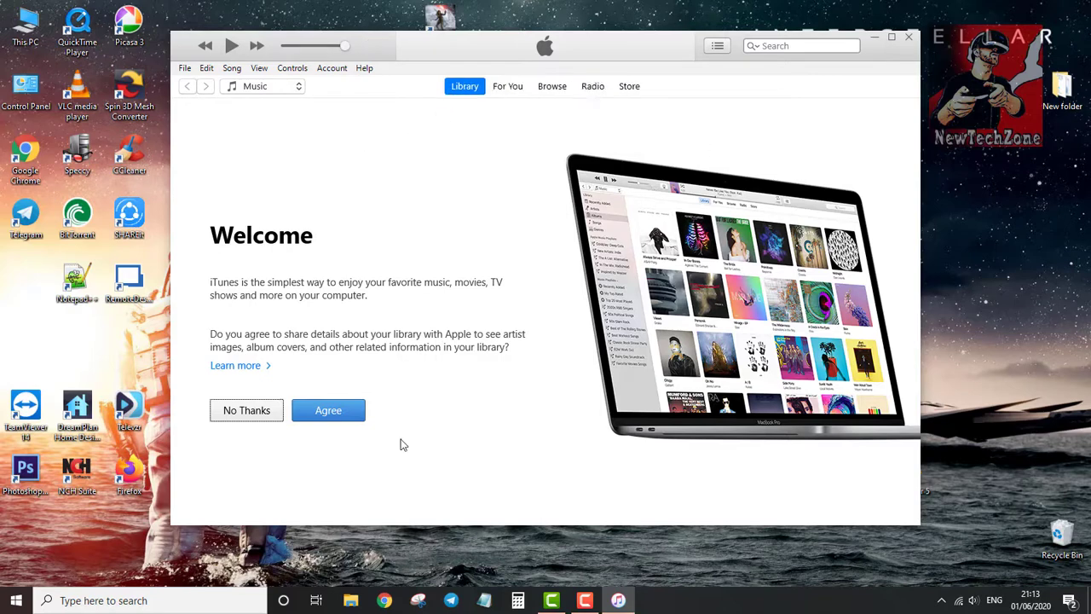
left_click(331, 412)
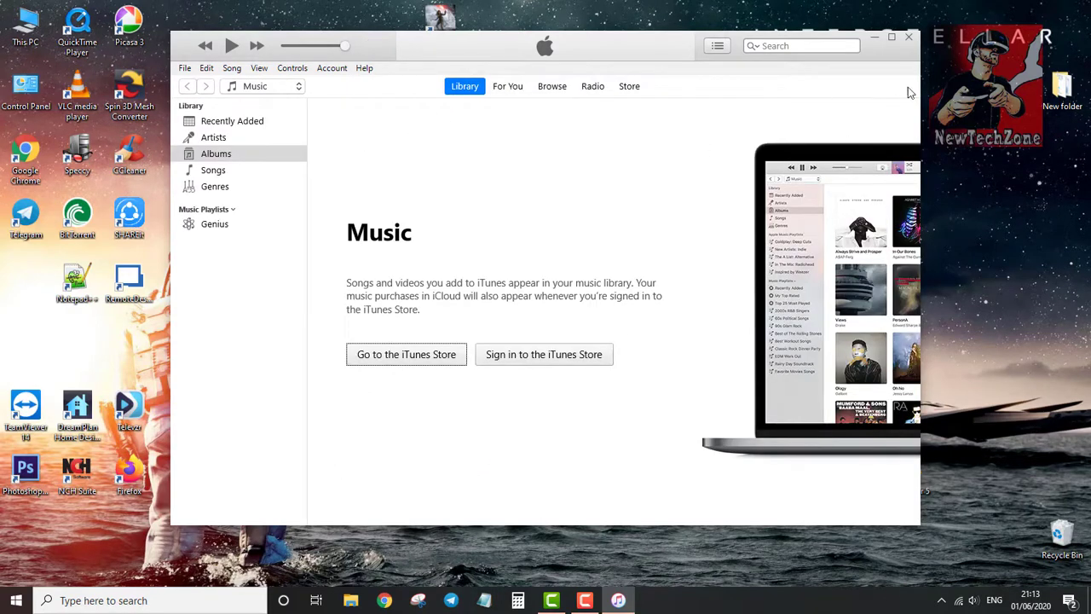
left_click(892, 36)
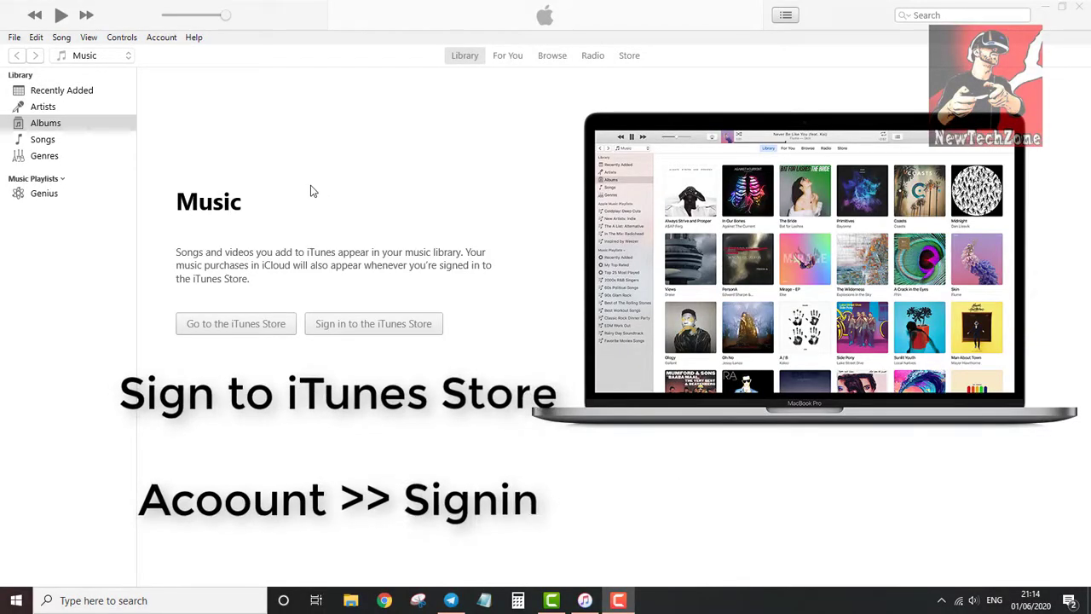
Sign in through Account > Sign In by pasting the Apple ID and account password
left_click(162, 41)
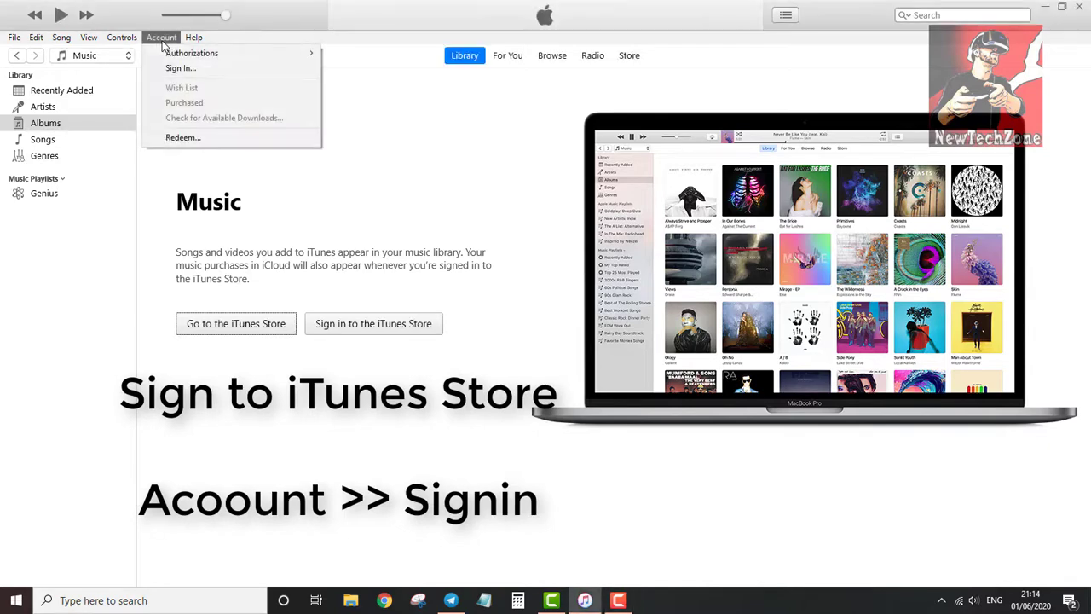
left_click(180, 69)
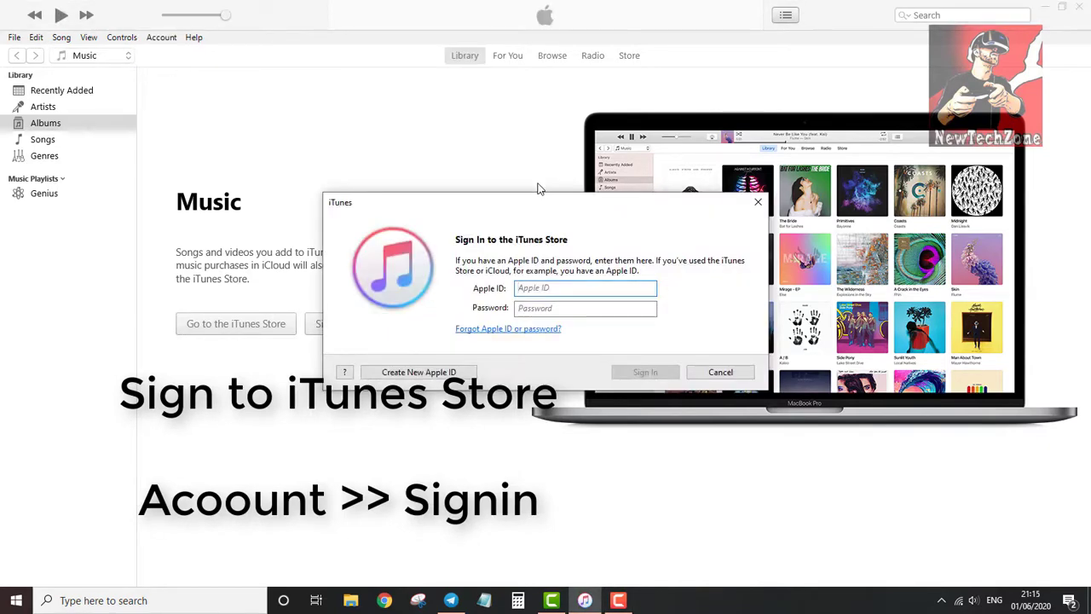
left_click_drag(487, 209, 467, 218)
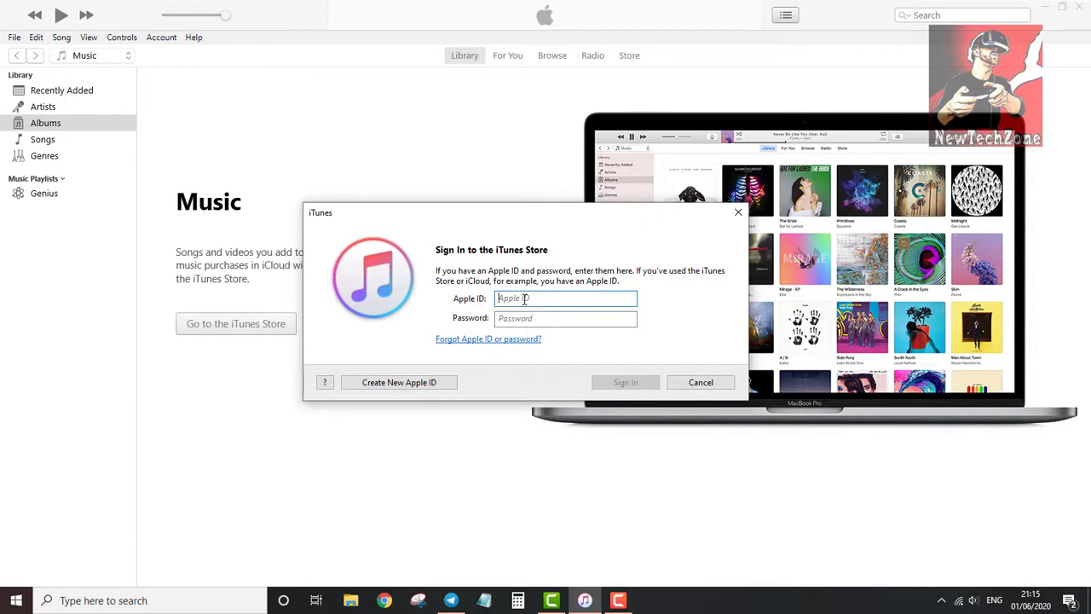
key("ctrl+v")
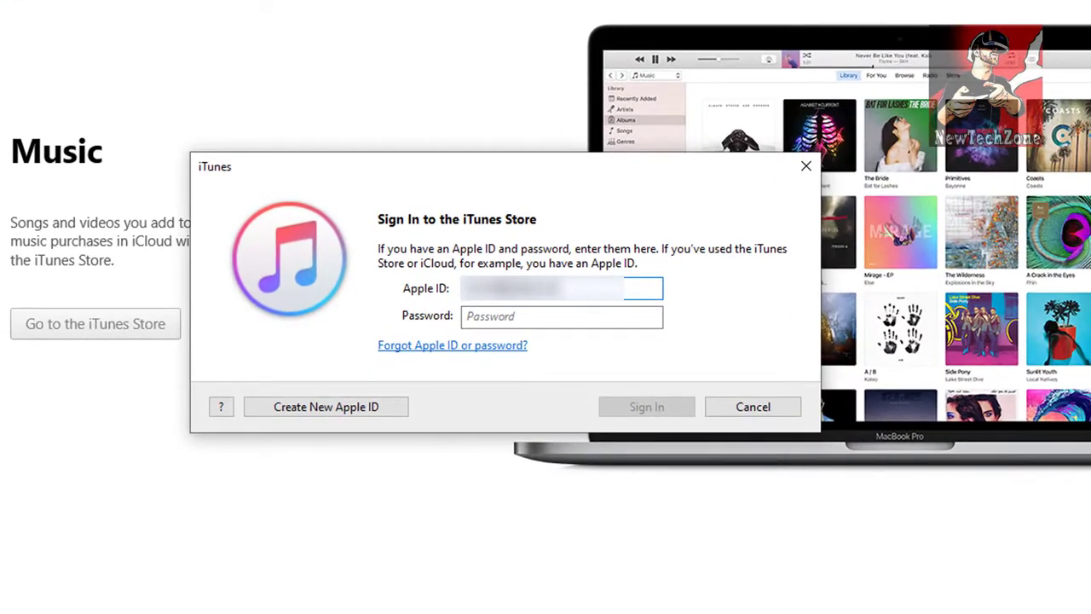
left_click(492, 317)
key("ctrl+v")
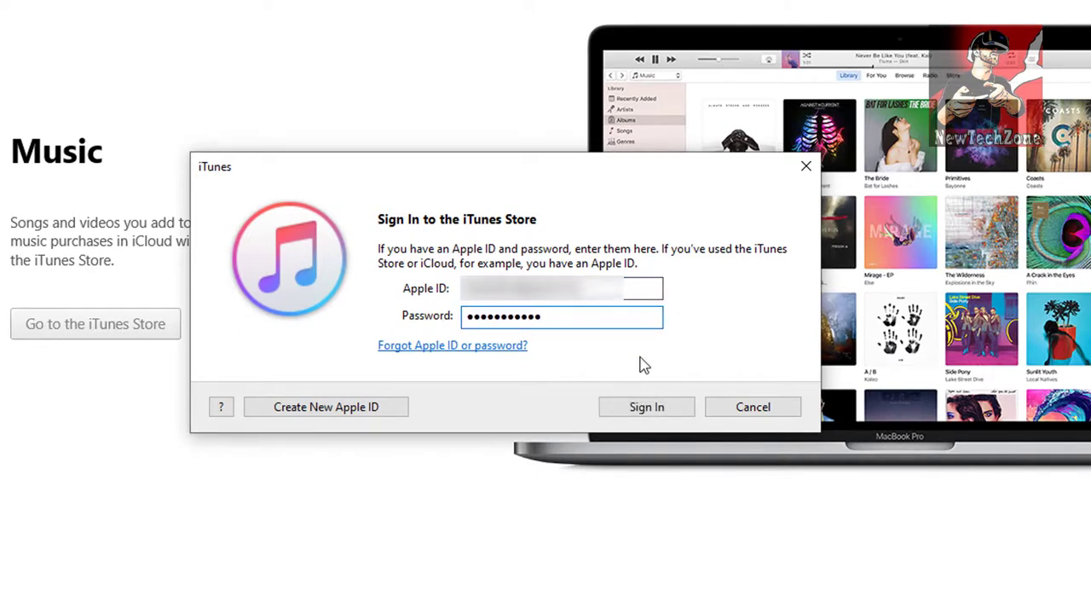
left_click(648, 408)
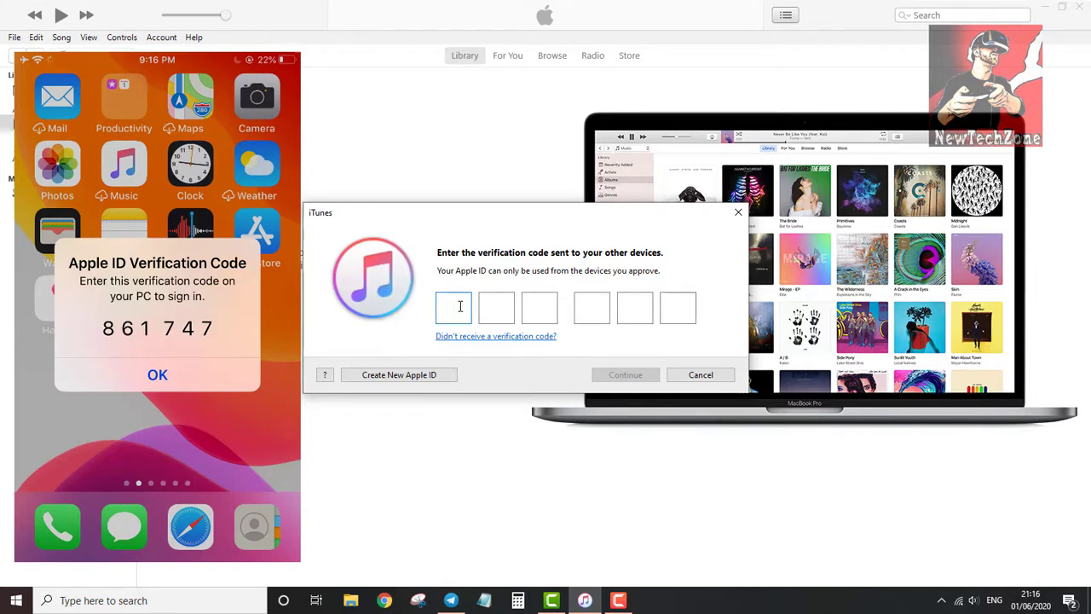
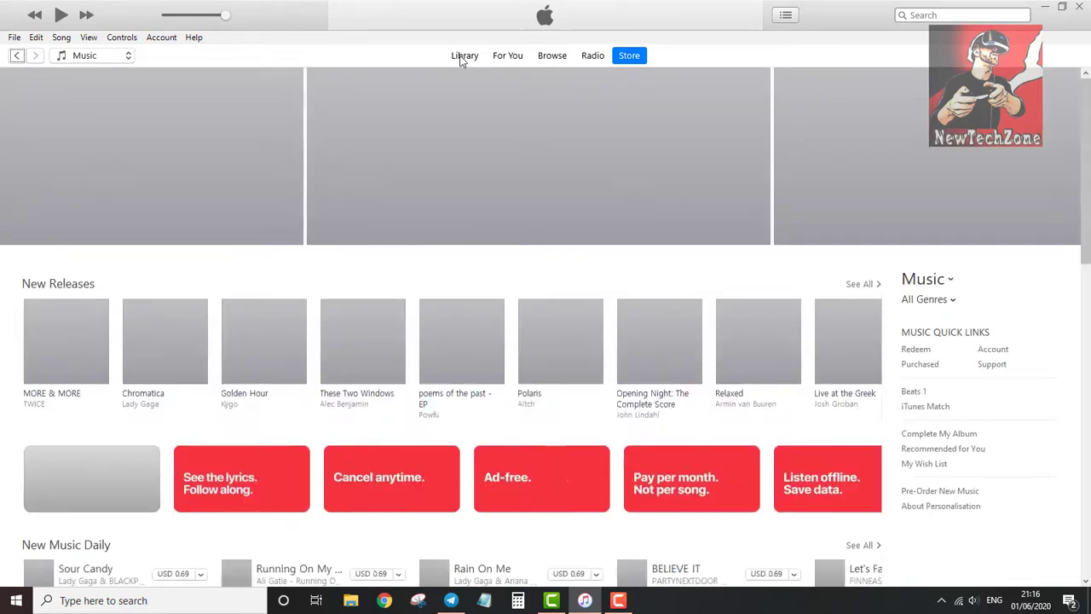
Return to the Library and confirm in the Account menu that the account is signed in
left_click(463, 56)
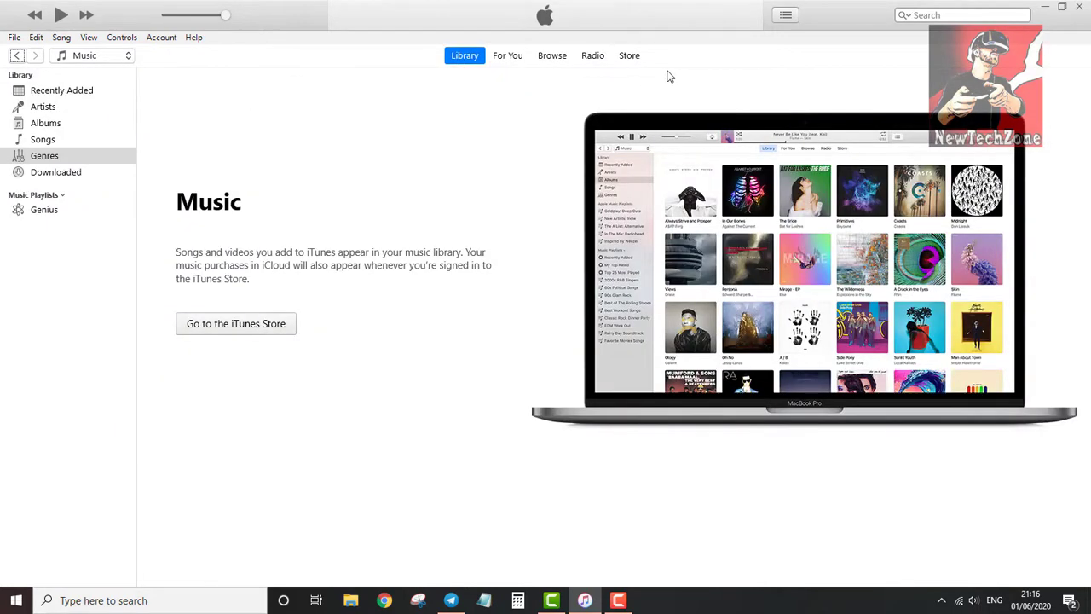
left_click(161, 37)
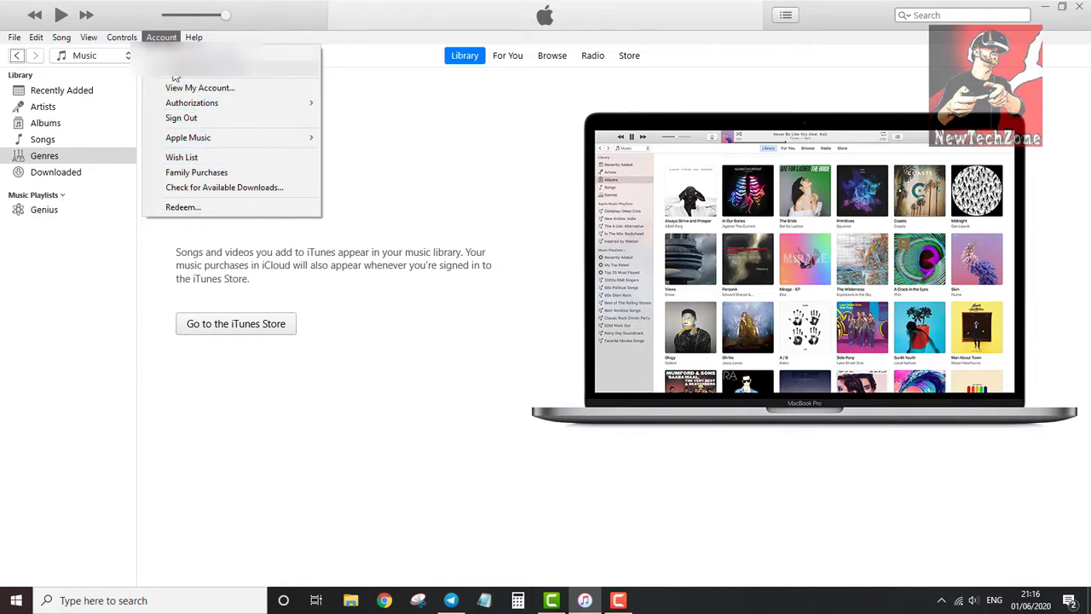
left_click(366, 32)
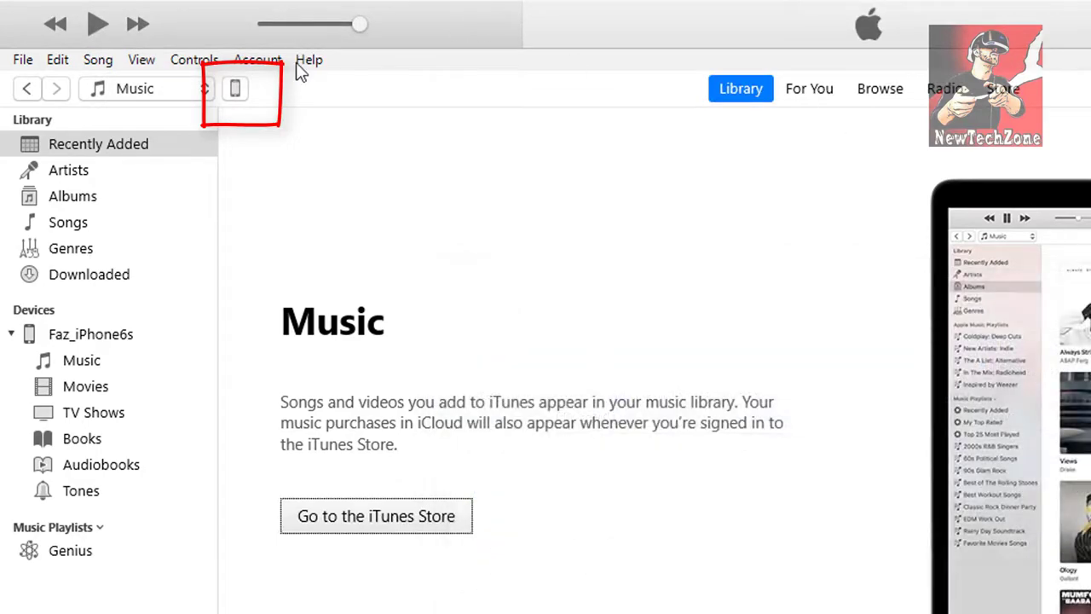
Open the iPhone 6s Summary page, which reports iOS 13.5 as up to date
left_click(237, 89)
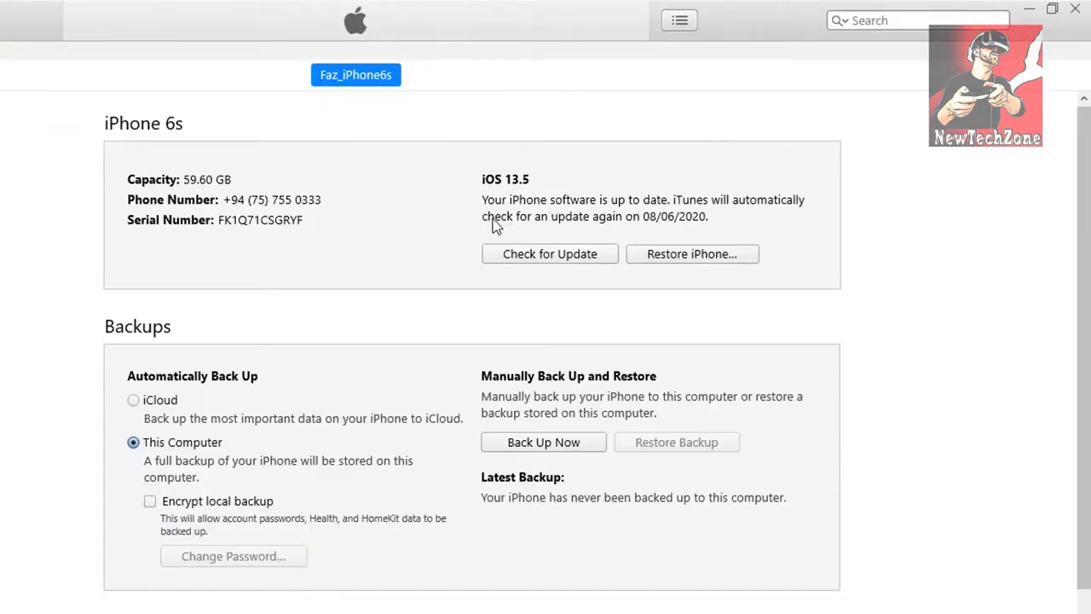
Run Check for Update on the iPhone and dismiss the notice that iOS 13.5 is current
left_click(530, 259)
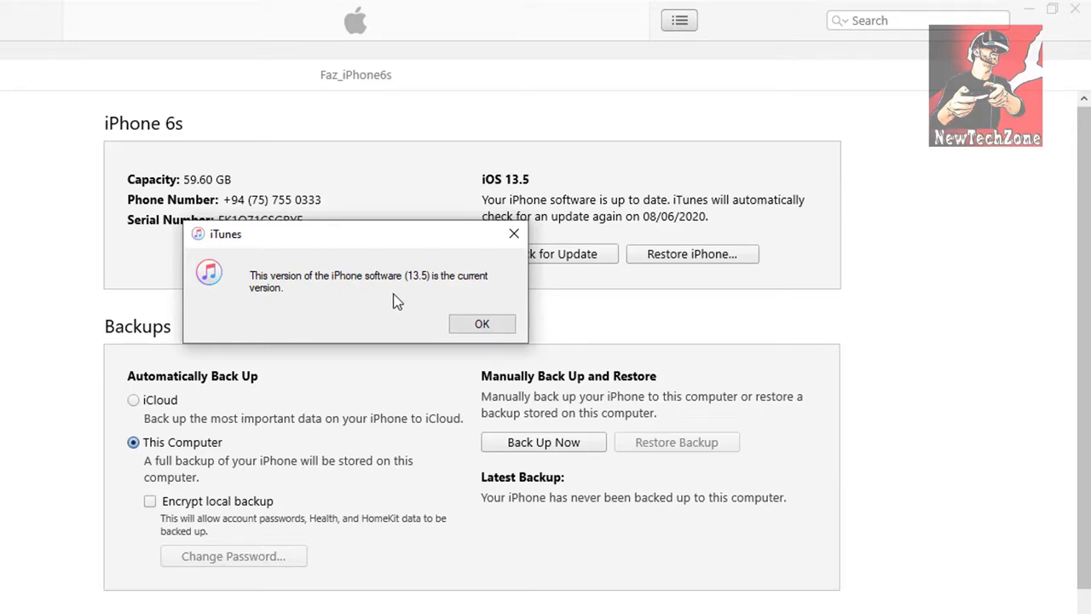
left_click(482, 324)
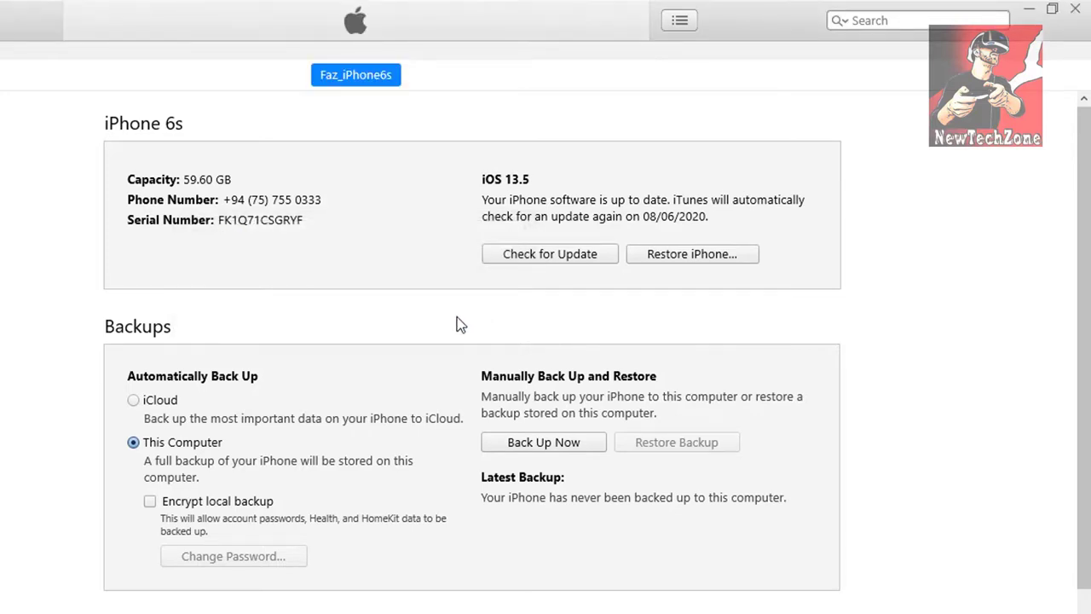